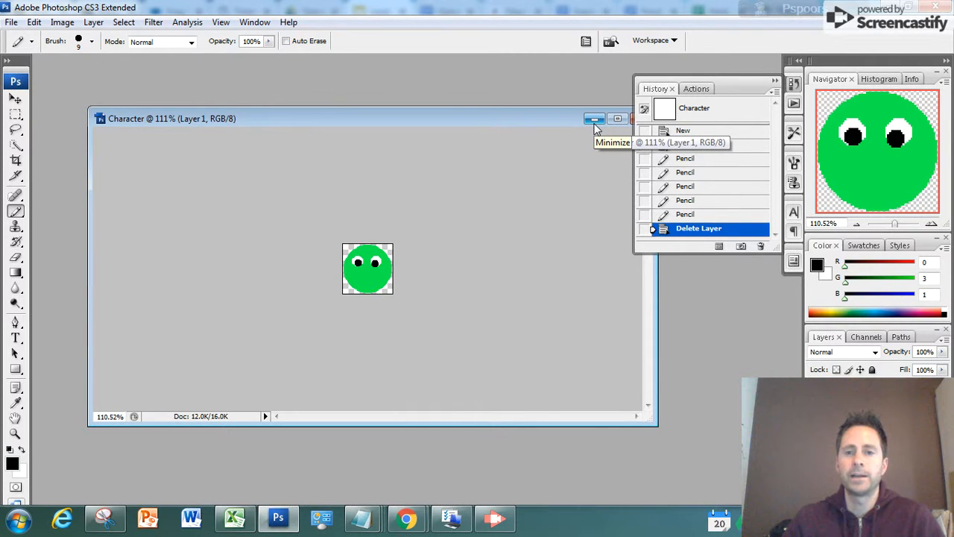
Minimize the Character document and open the Windows Calculator, placing it clear of the History panel.
{"action": "left_click", "coordinate": [594, 120]}
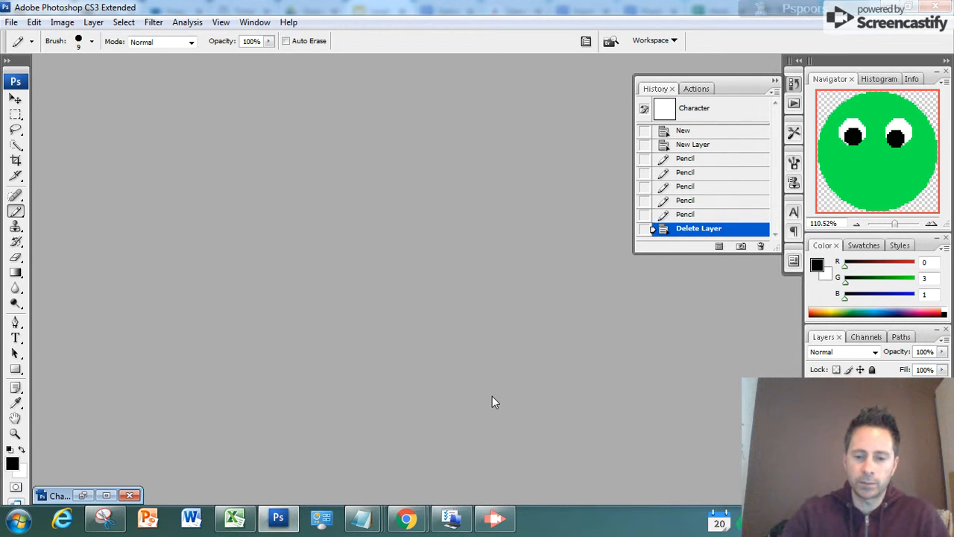
{"action": "left_click", "coordinate": [19, 520]}
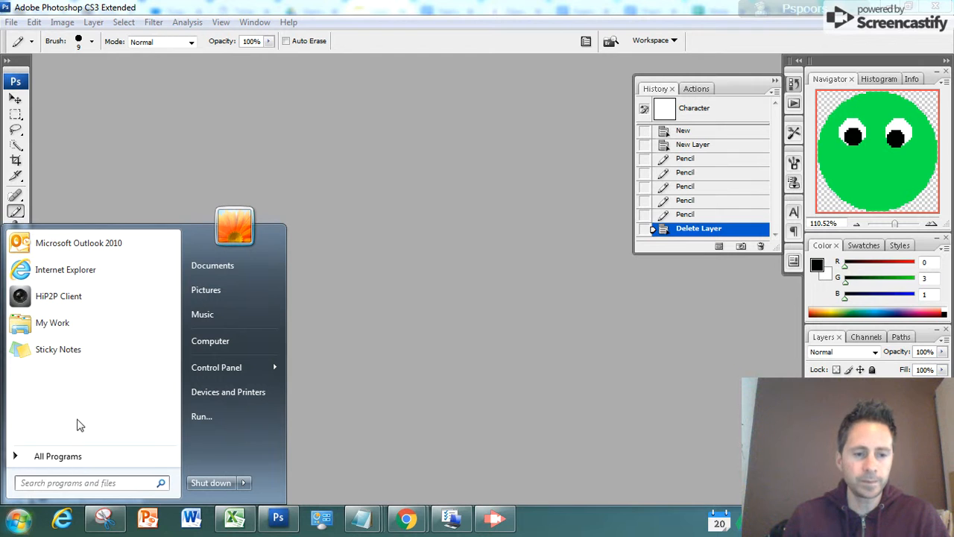
{"action": "left_click", "coordinate": [71, 456]}
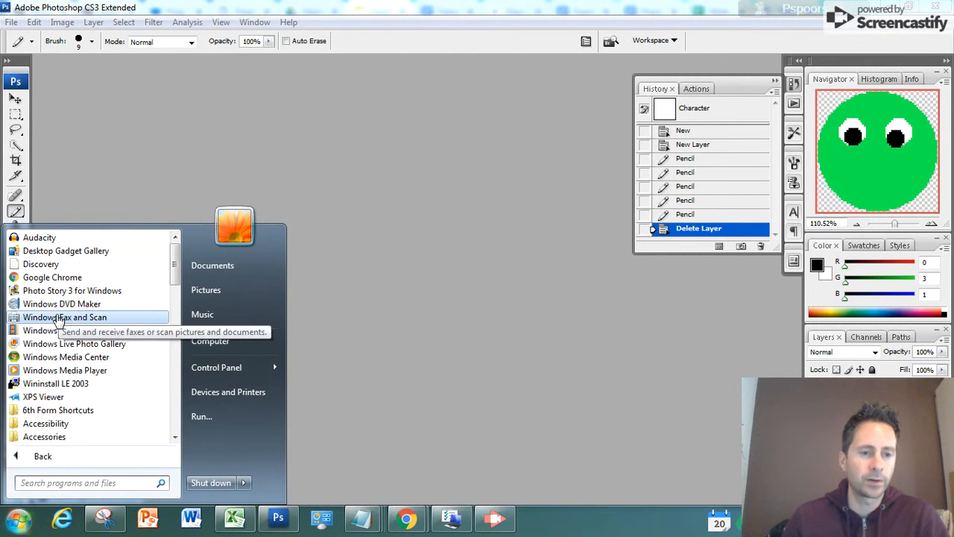
{"action": "scroll", "coordinate": [36, 337], "scroll_direction": "down", "scroll_amount": 1}
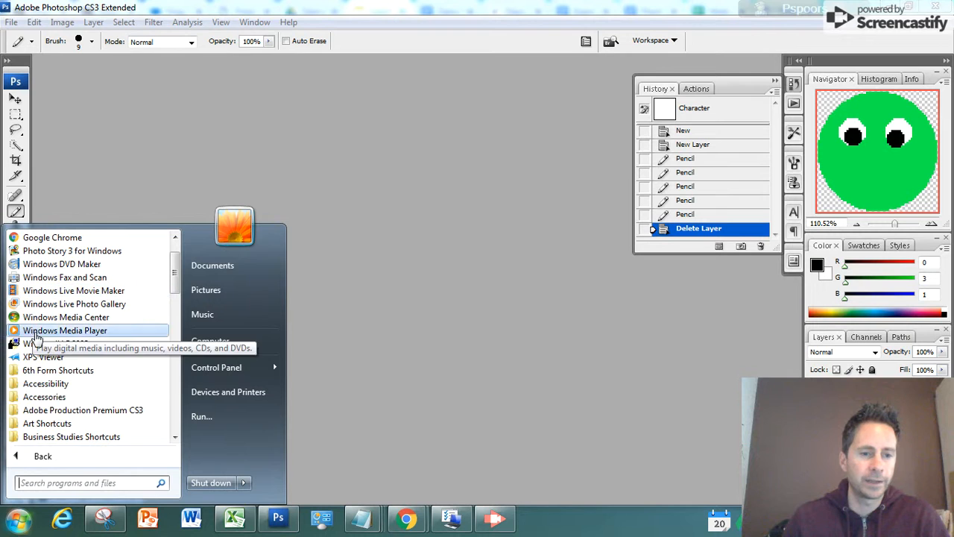
{"action": "left_click", "coordinate": [45, 397]}
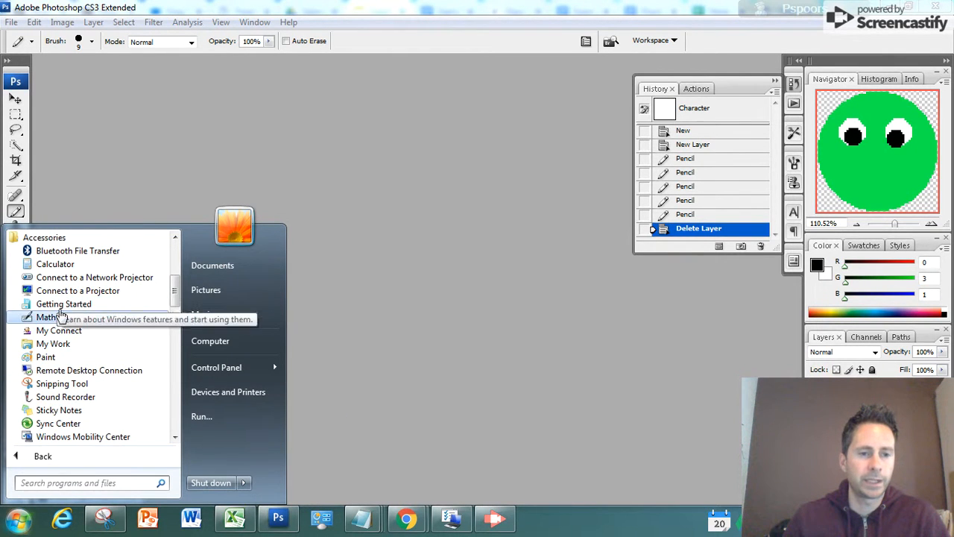
{"action": "left_click", "coordinate": [61, 269]}
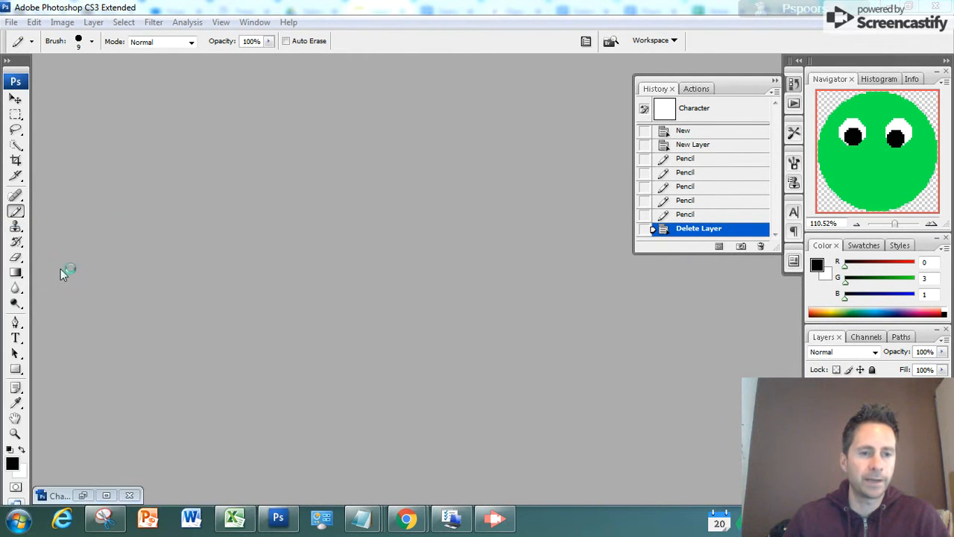
{"action": "left_click_drag", "start_coordinate": [452, 143], "coordinate": [274, 147]}
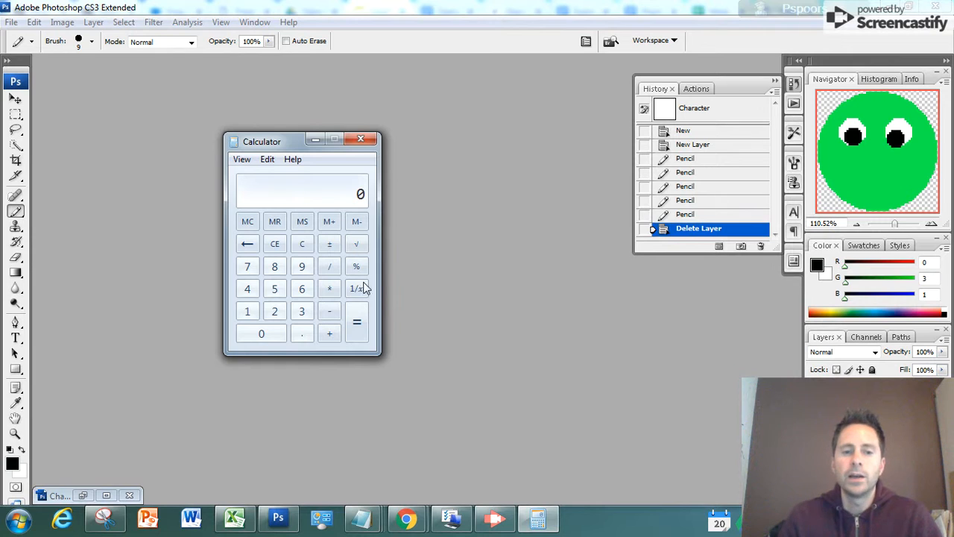
Calculate 64 × 5 to get the tileset's side length in pixels.
{"action": "left_click", "coordinate": [302, 290]}
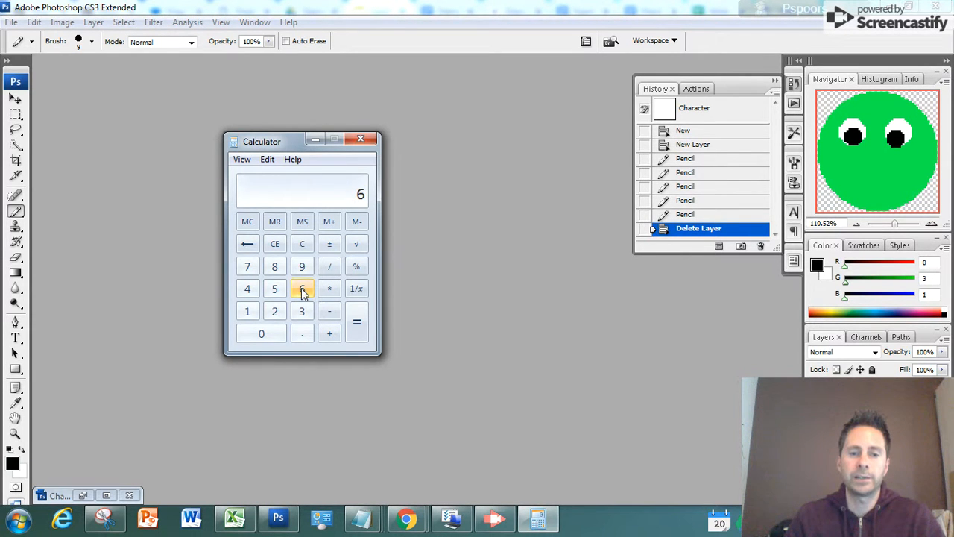
{"action": "left_click", "coordinate": [247, 289]}
{"action": "left_click", "coordinate": [330, 289]}
{"action": "left_click", "coordinate": [273, 290]}
{"action": "left_click", "coordinate": [356, 322]}
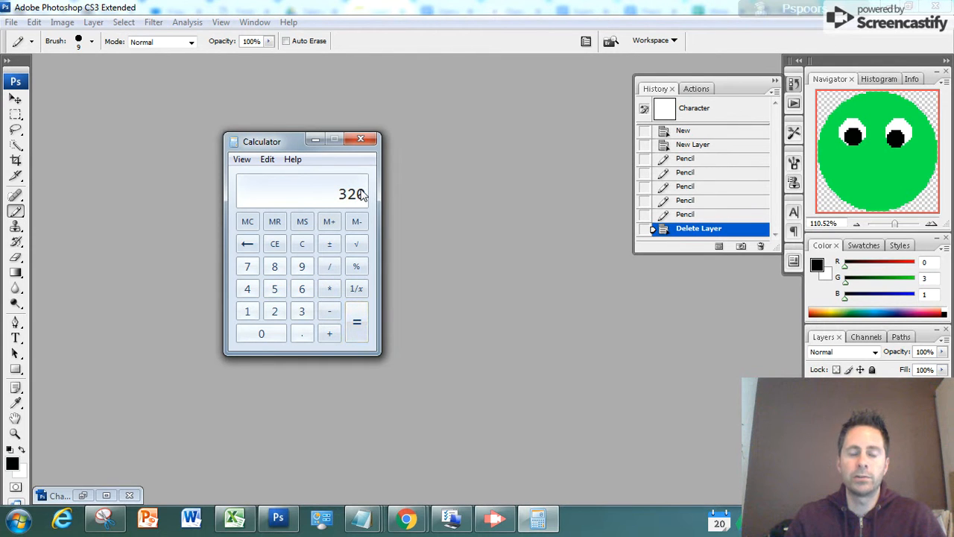
Switch back to Photoshop and create a new document named Tileset1, 320 pixels wide and 320 pixels high.
{"action": "left_click", "coordinate": [278, 519]}
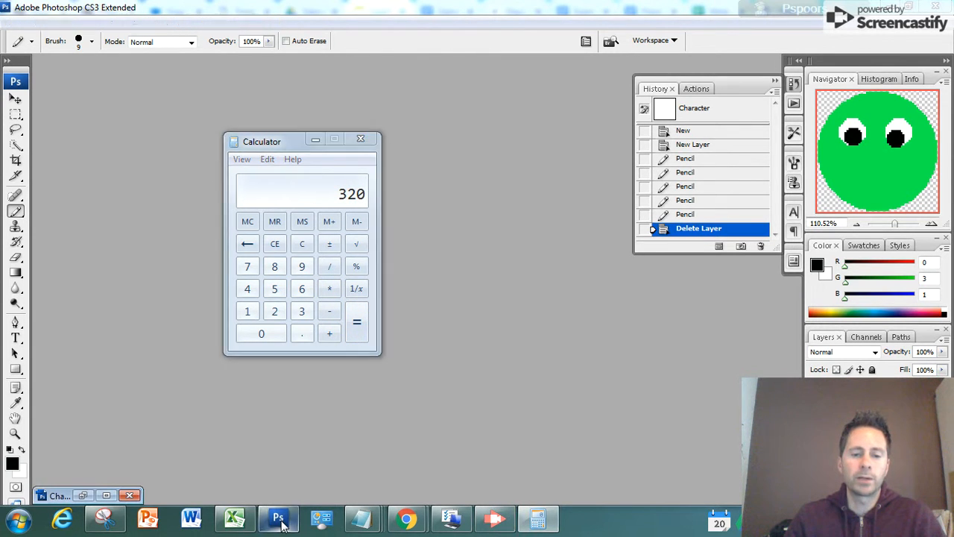
{"action": "left_click", "coordinate": [11, 22]}
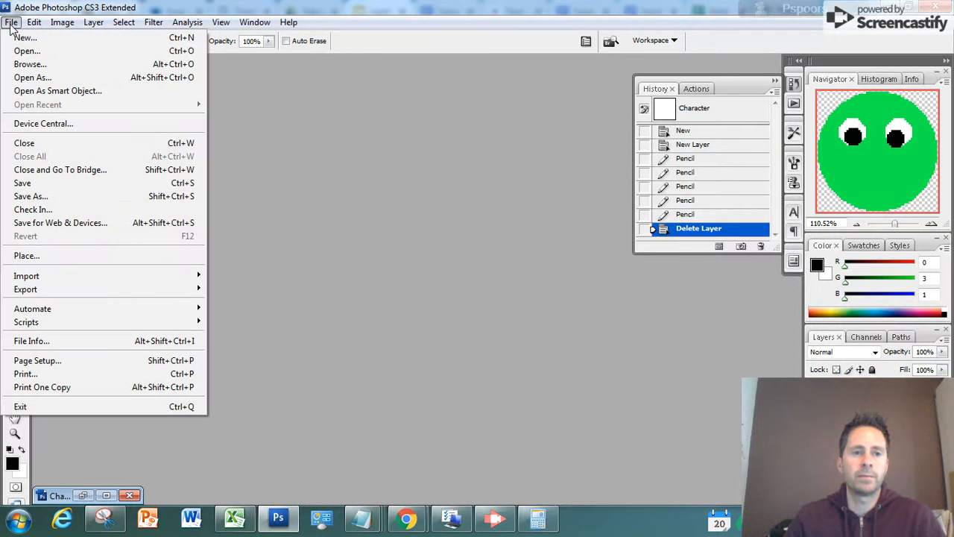
{"action": "left_click", "coordinate": [29, 37]}
{"action": "key", "text": "Tab"}
{"action": "type", "text": "32"}
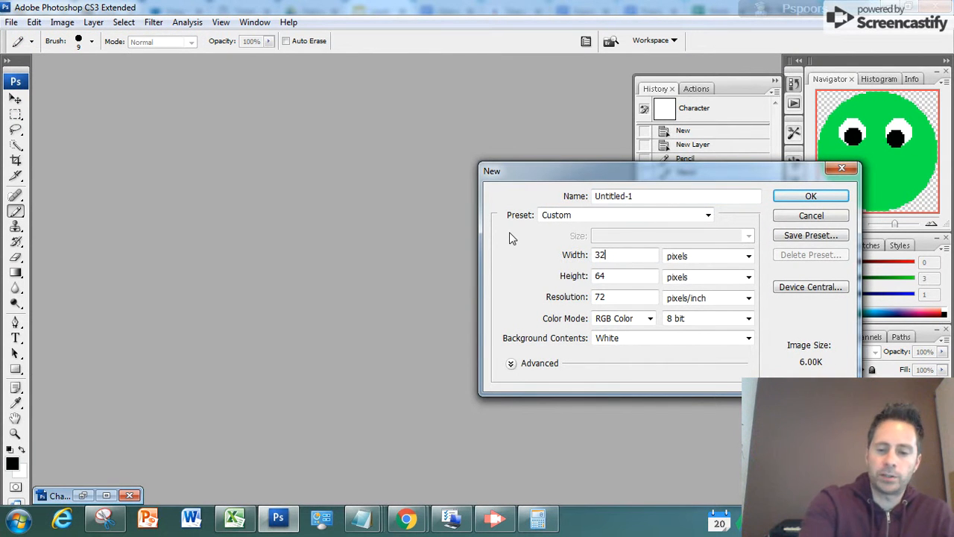
{"action": "type", "text": "0"}
{"action": "key", "text": "Tab"}
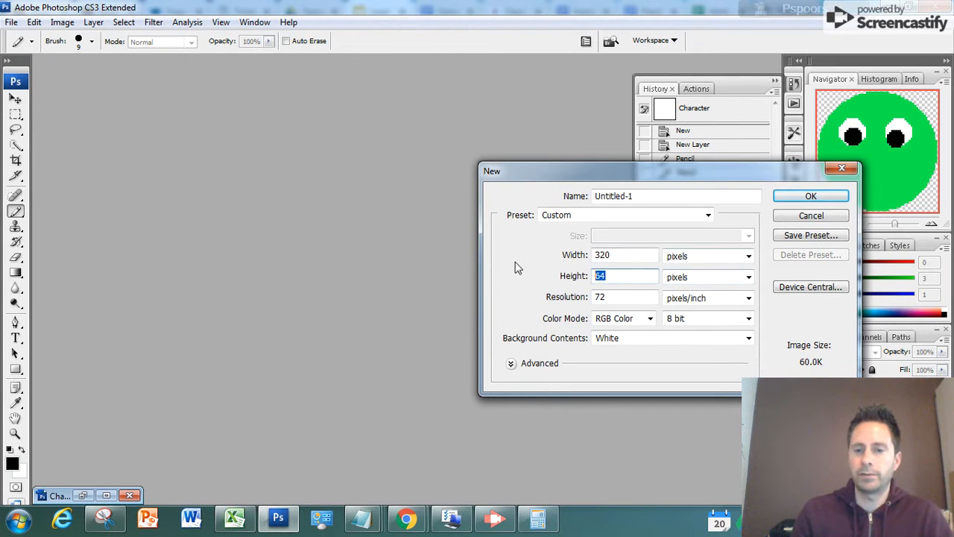
{"action": "type", "text": "320"}
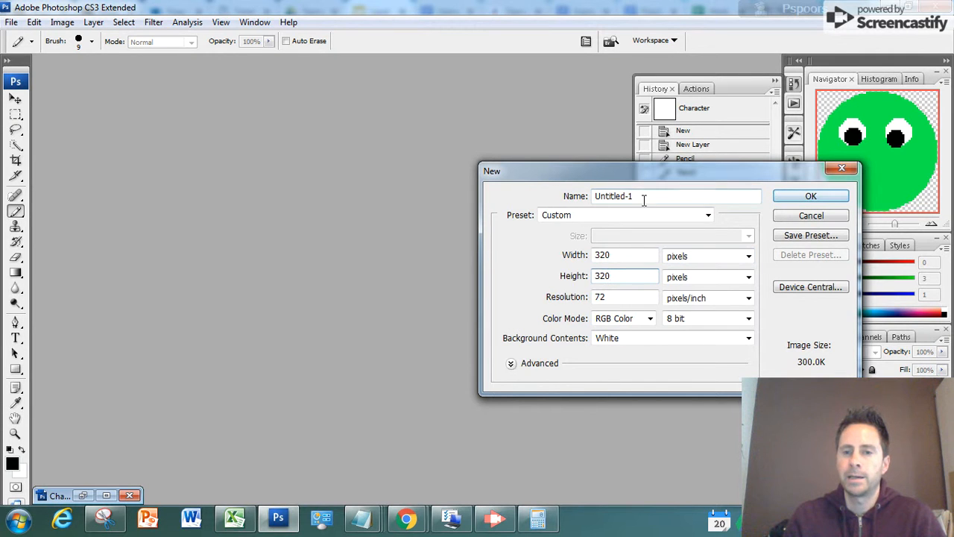
{"action": "left_click_drag", "start_coordinate": [693, 196], "coordinate": [524, 190]}
{"action": "type", "text": "Tile"}
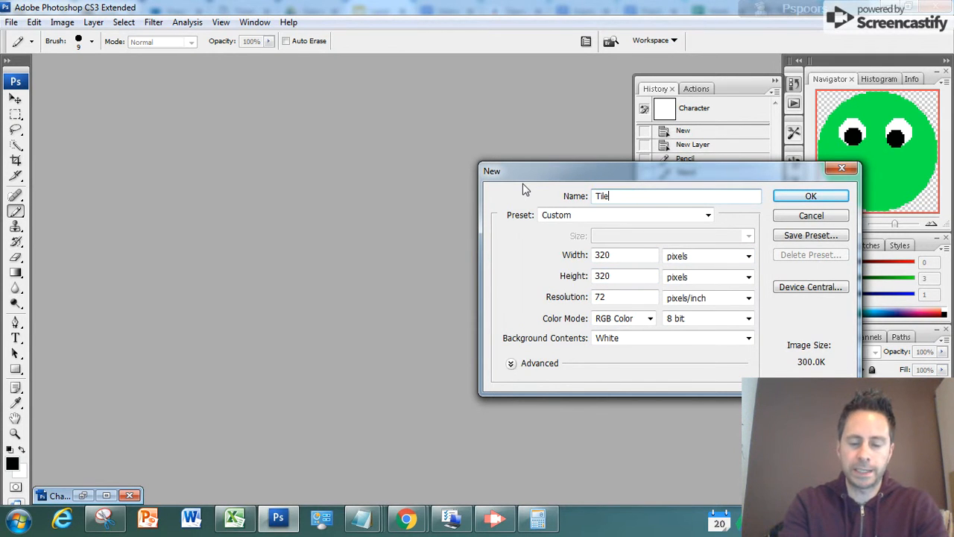
{"action": "type", "text": "set1"}
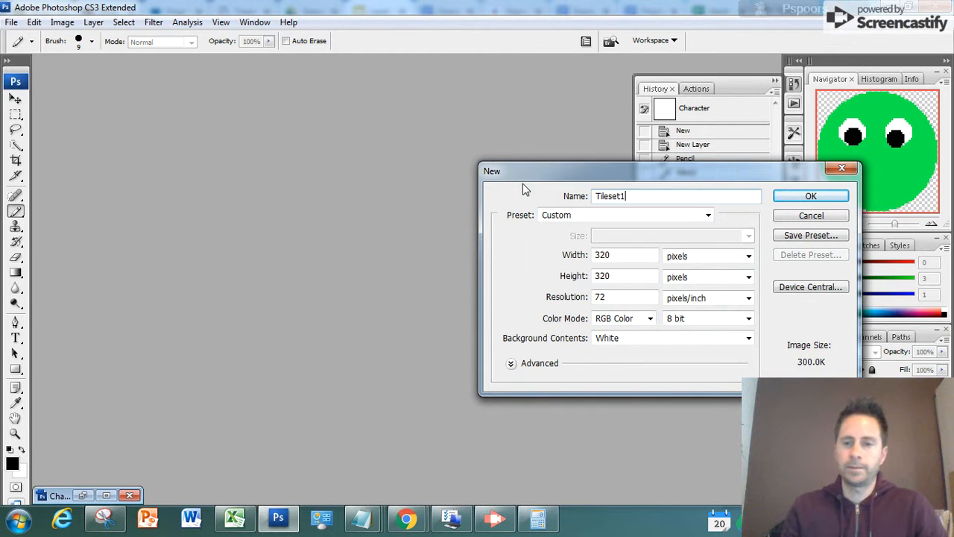
{"action": "left_click", "coordinate": [803, 195]}
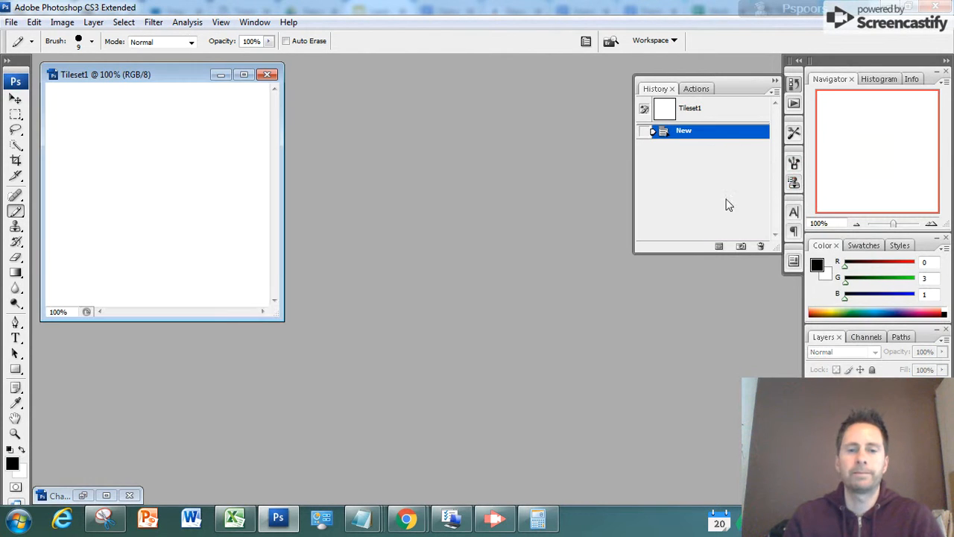
Enlarge the Tileset1 document window around the canvas and show the rulers.
{"action": "left_click_drag", "start_coordinate": [285, 315], "coordinate": [610, 402]}
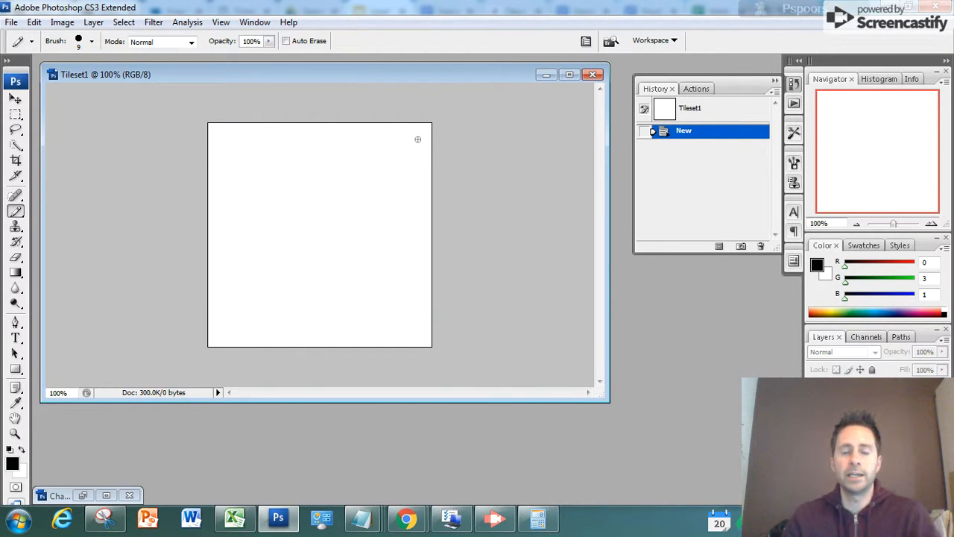
{"action": "left_click", "coordinate": [220, 23]}
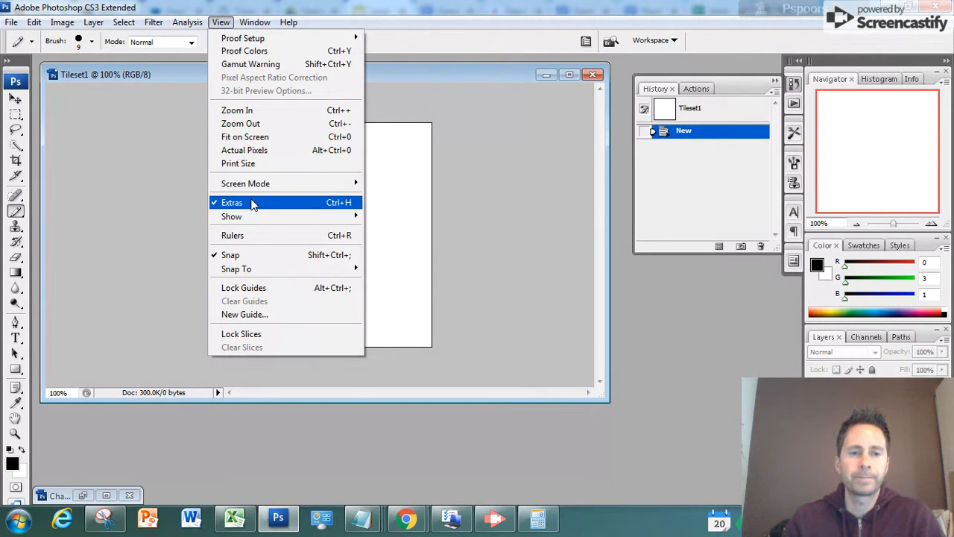
{"action": "left_click", "coordinate": [251, 234]}
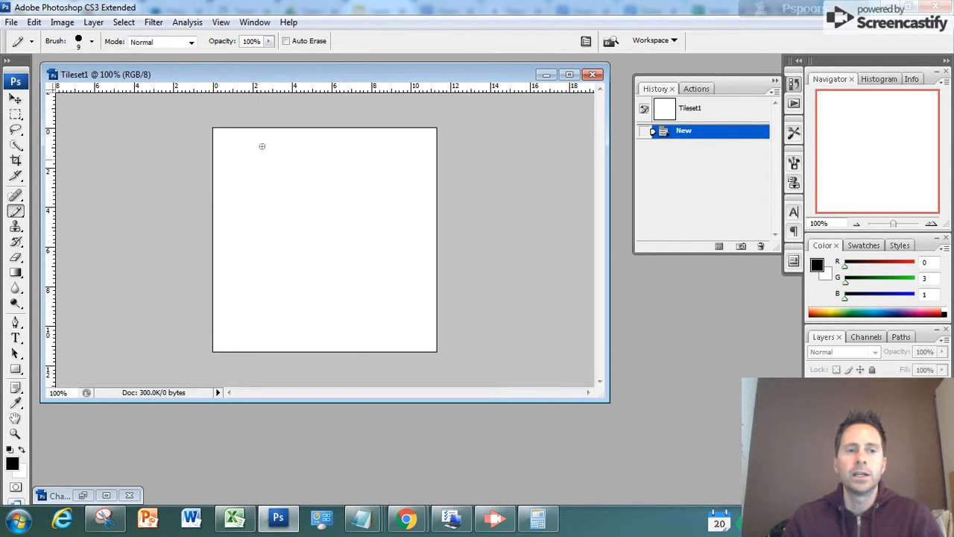
Set the grid preferences to a gridline every 64 pixels.
{"action": "left_click", "coordinate": [12, 23]}
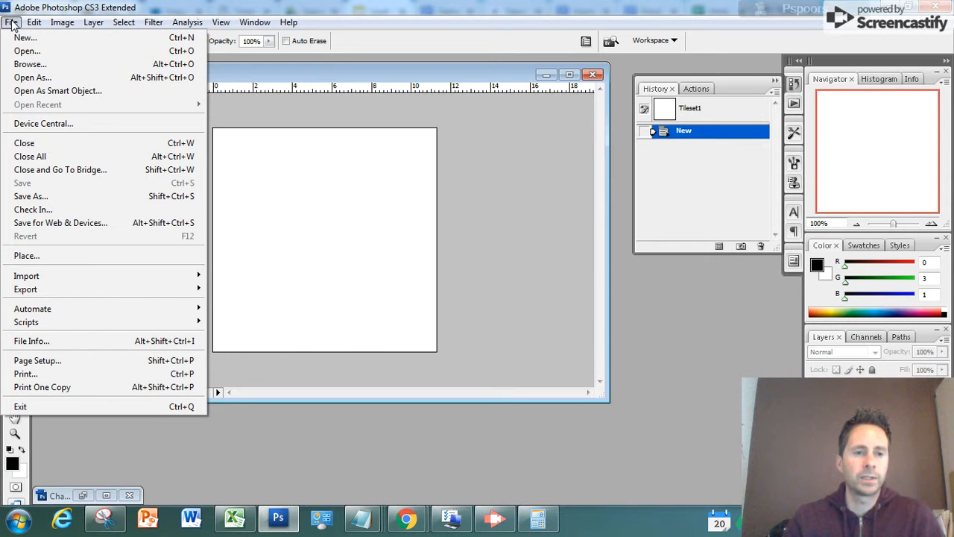
{"action": "mouse_move", "coordinate": [29, 26]}
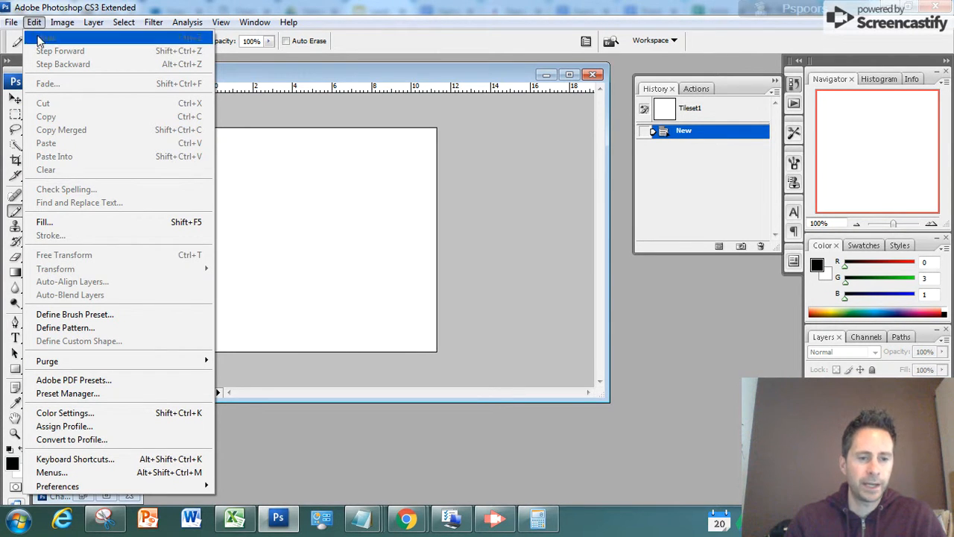
{"action": "mouse_move", "coordinate": [121, 487]}
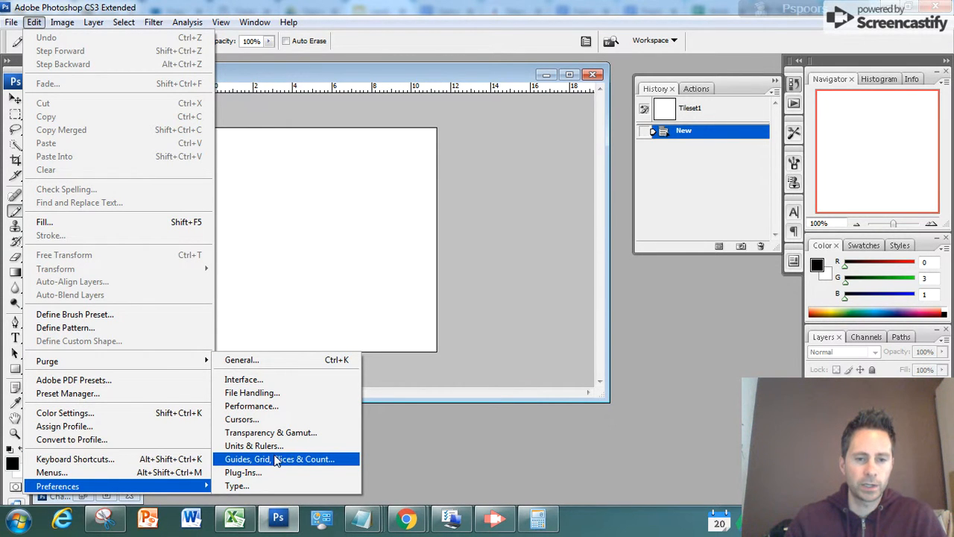
{"action": "left_click", "coordinate": [334, 459]}
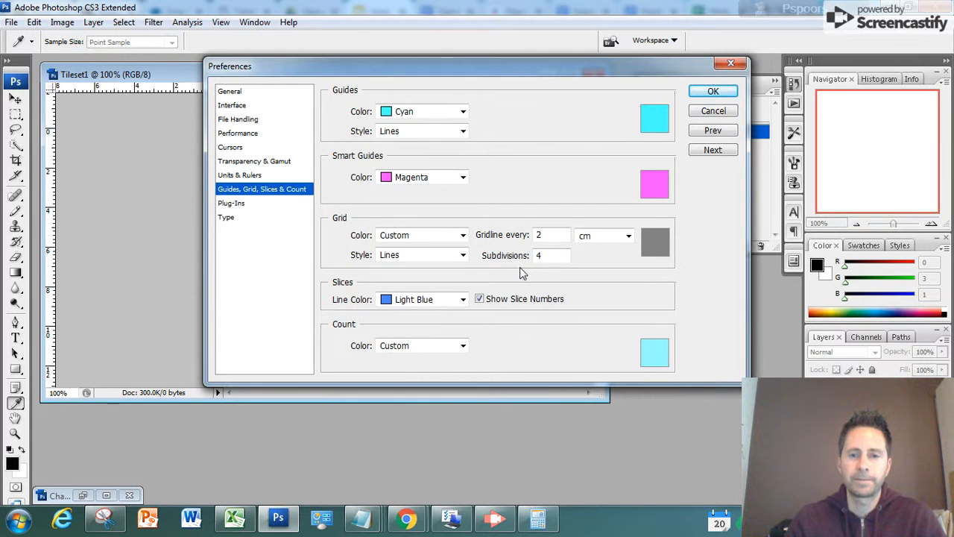
{"action": "left_click", "coordinate": [550, 235]}
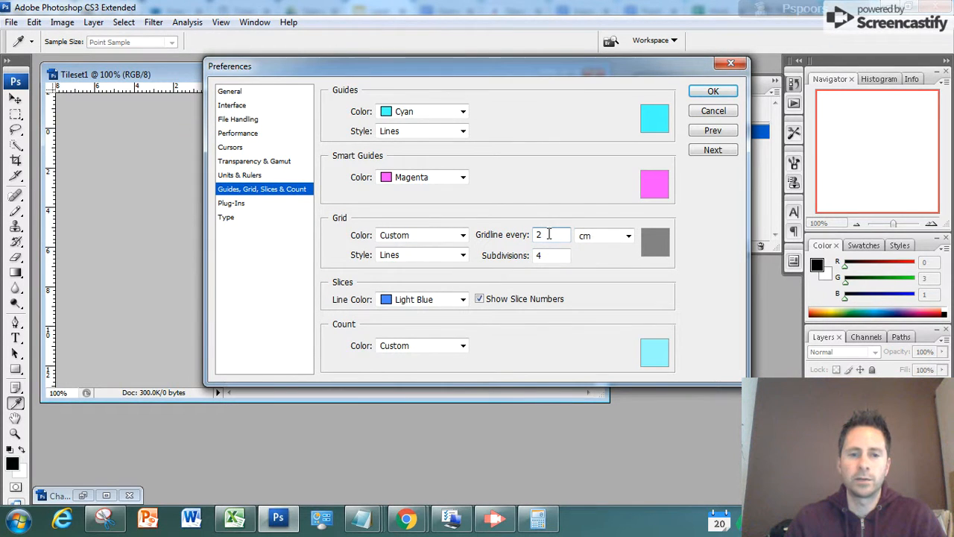
{"action": "left_click", "coordinate": [608, 236]}
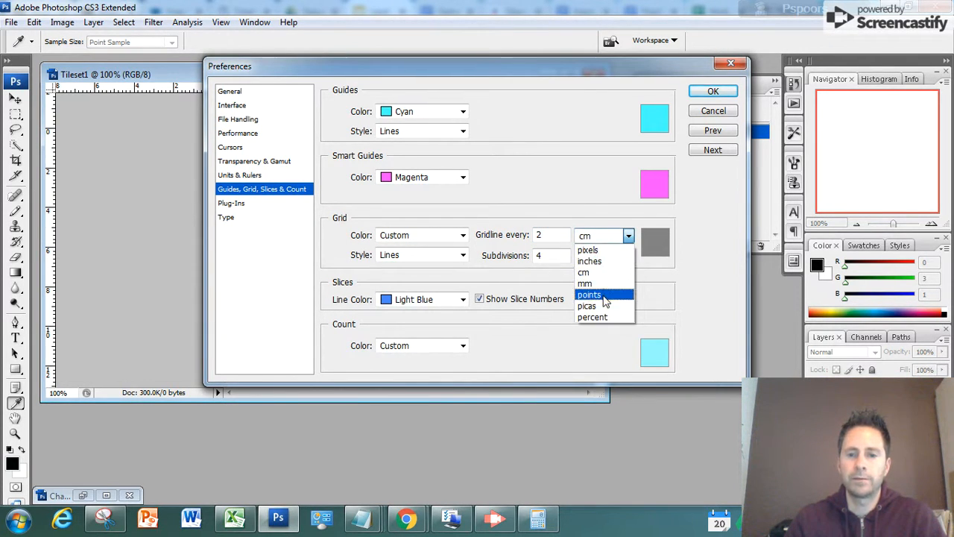
{"action": "left_click", "coordinate": [598, 252]}
{"action": "key", "text": "shift+Tab"}
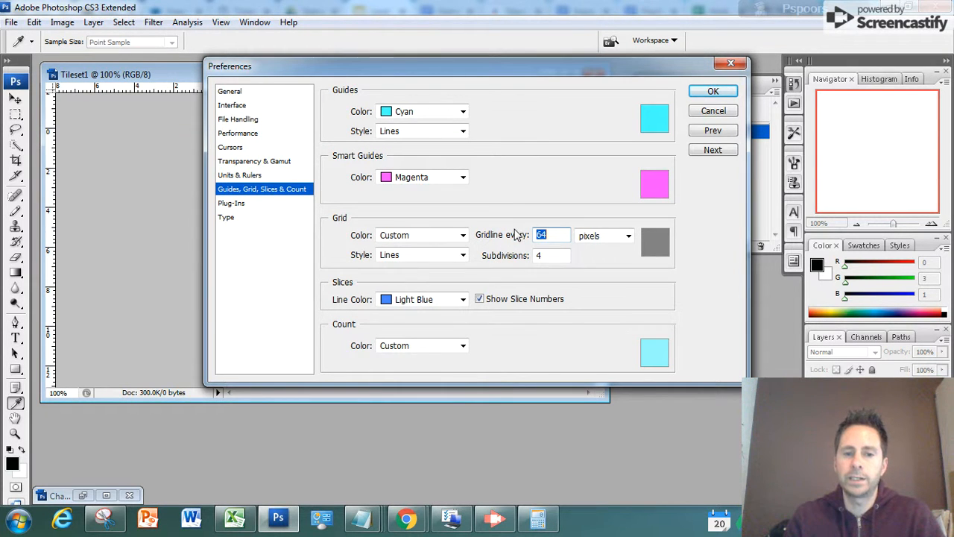
{"action": "left_click", "coordinate": [723, 93]}
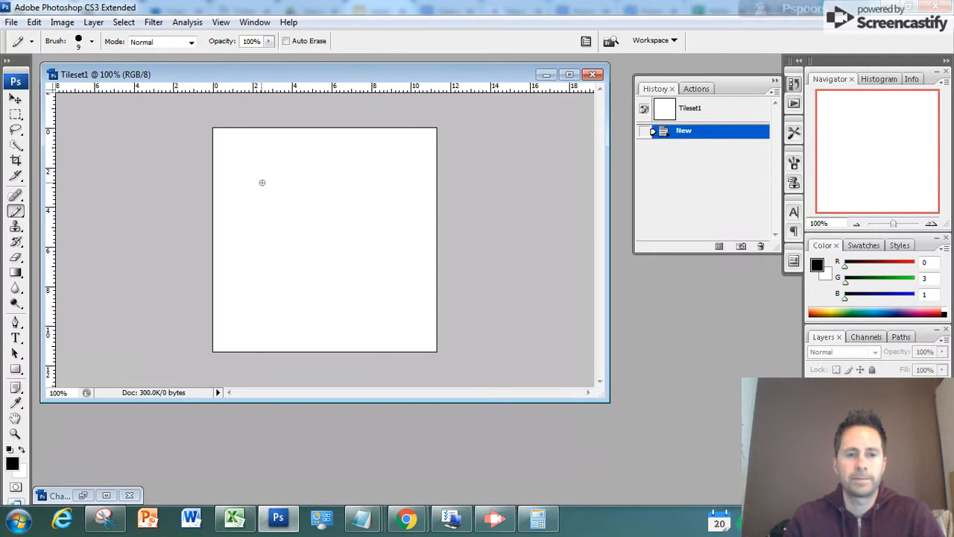
Show the grid over the Tileset1 canvas.
{"action": "left_click", "coordinate": [221, 23]}
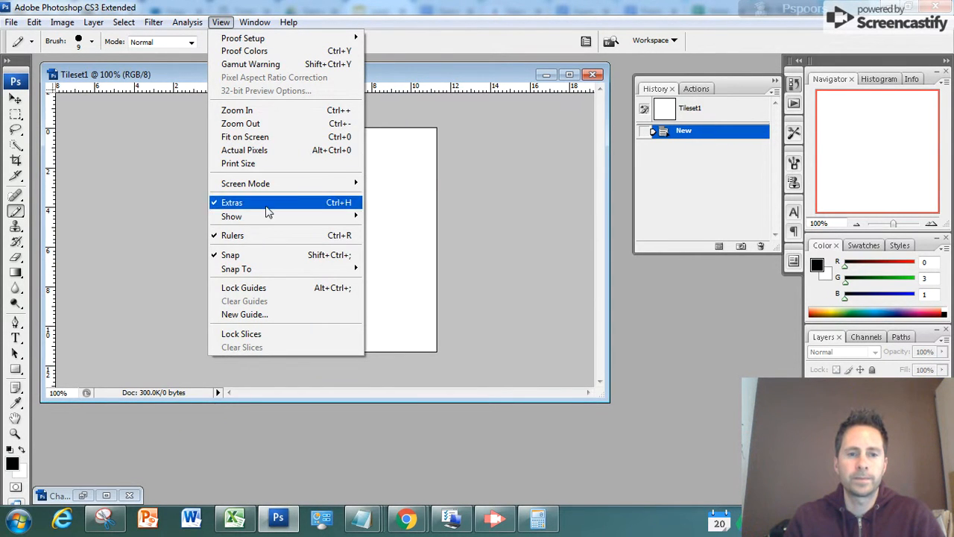
{"action": "mouse_move", "coordinate": [273, 219]}
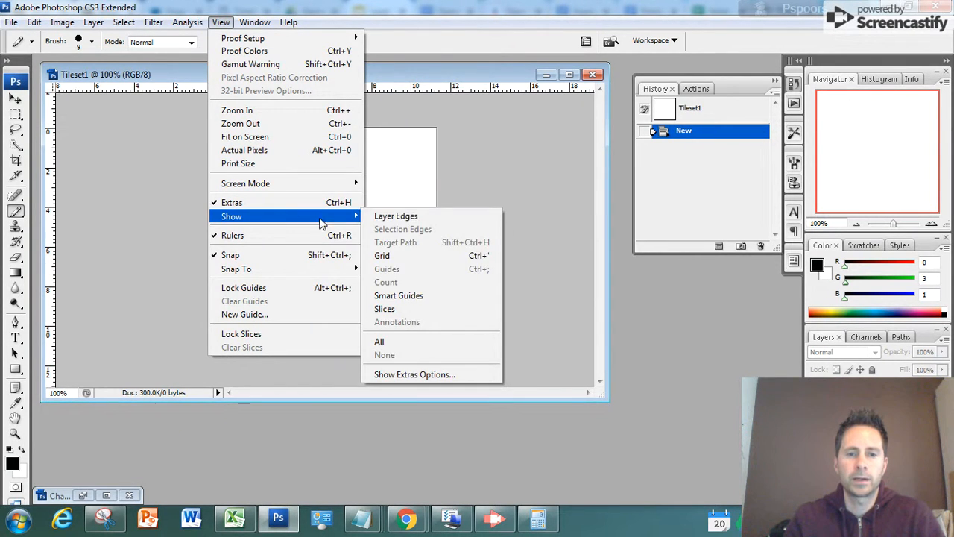
{"action": "left_click", "coordinate": [409, 261]}
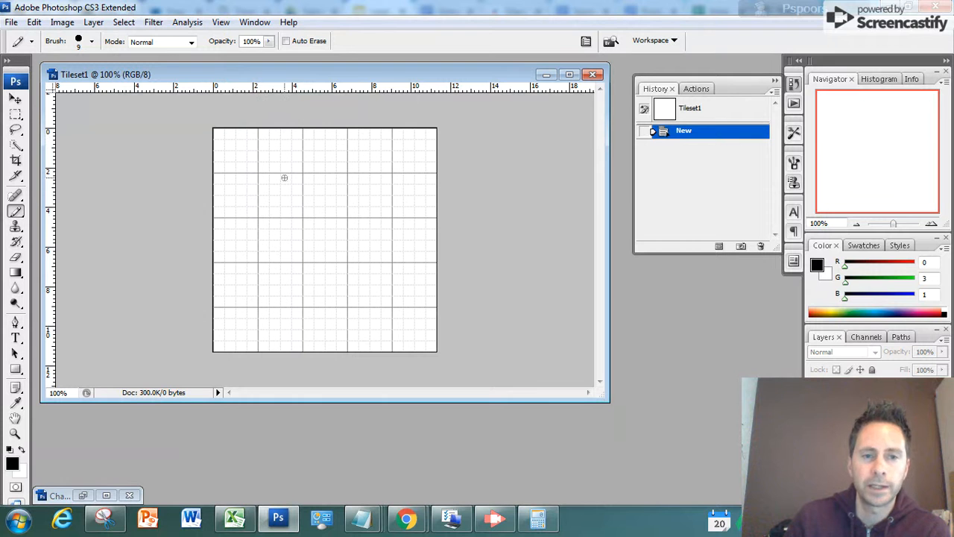
Select the lower part of the canvas's upper-left grid cell with a rectangular marquee across the full cell width, about 1.3 cm high.
{"action": "left_click_drag", "start_coordinate": [900, 226], "coordinate": [902, 224]}
{"action": "left_click_drag", "start_coordinate": [885, 171], "coordinate": [835, 123]}
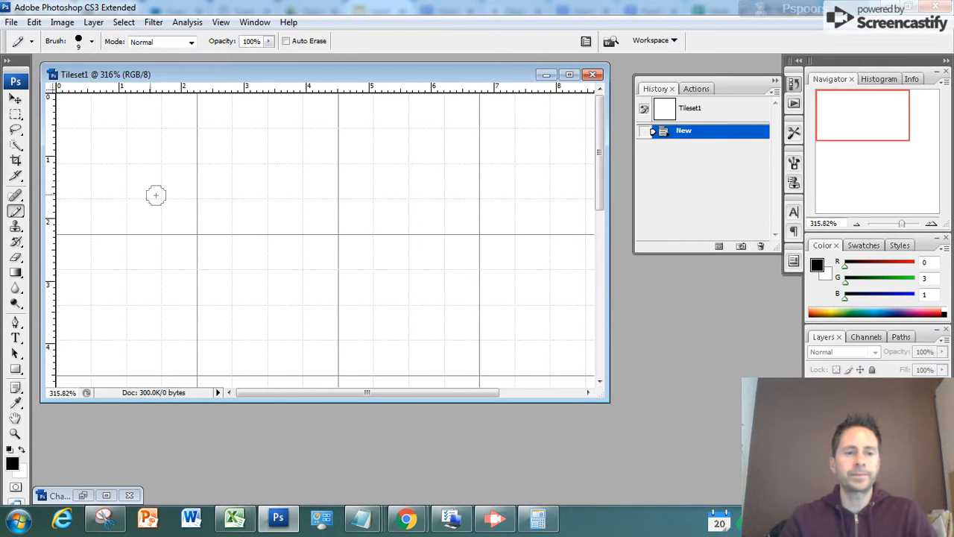
{"action": "left_click", "coordinate": [16, 114]}
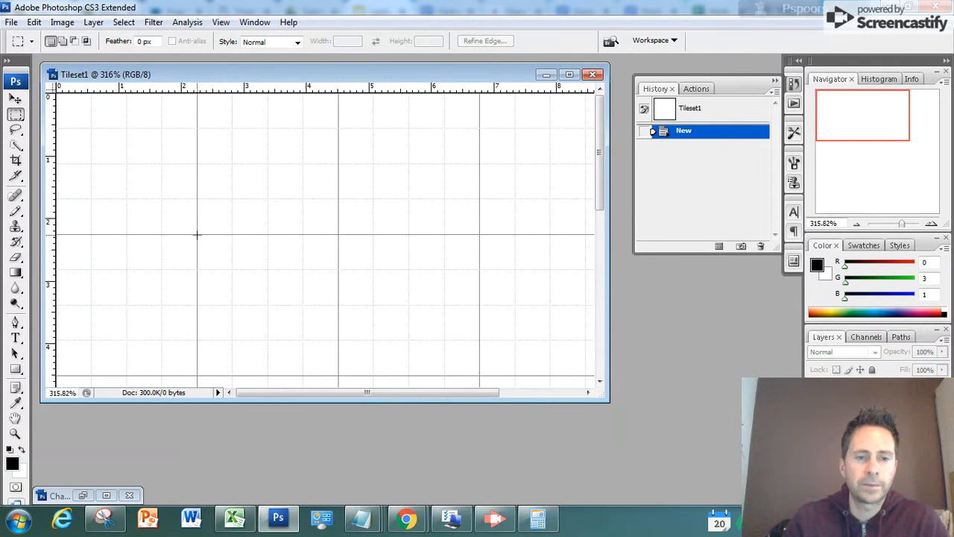
{"action": "left_click_drag", "start_coordinate": [84, 169], "coordinate": [57, 154]}
Set the foreground color to a bright green.
{"action": "left_click", "coordinate": [15, 402]}
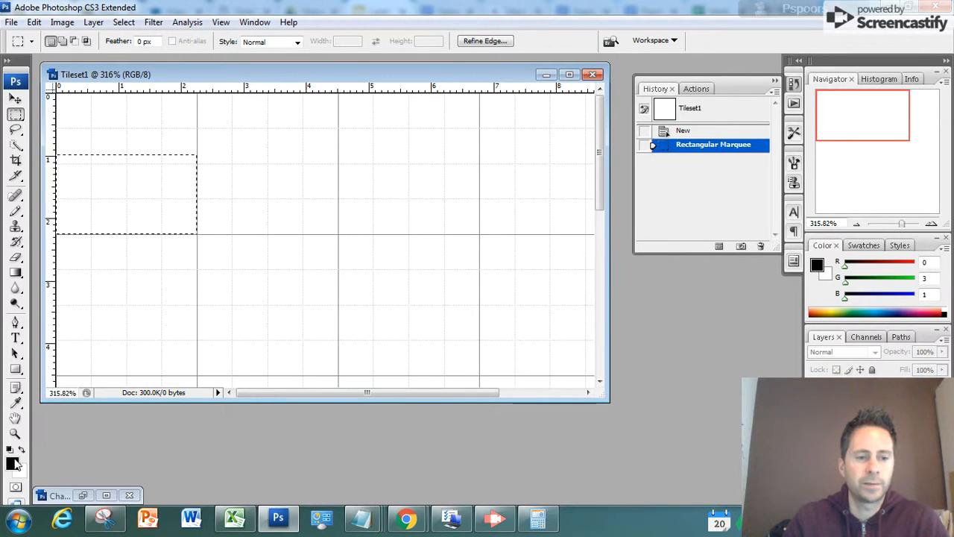
{"action": "left_click", "coordinate": [12, 464]}
{"action": "left_click", "coordinate": [661, 179]}
{"action": "left_click", "coordinate": [752, 155]}
{"action": "left_click", "coordinate": [919, 122]}
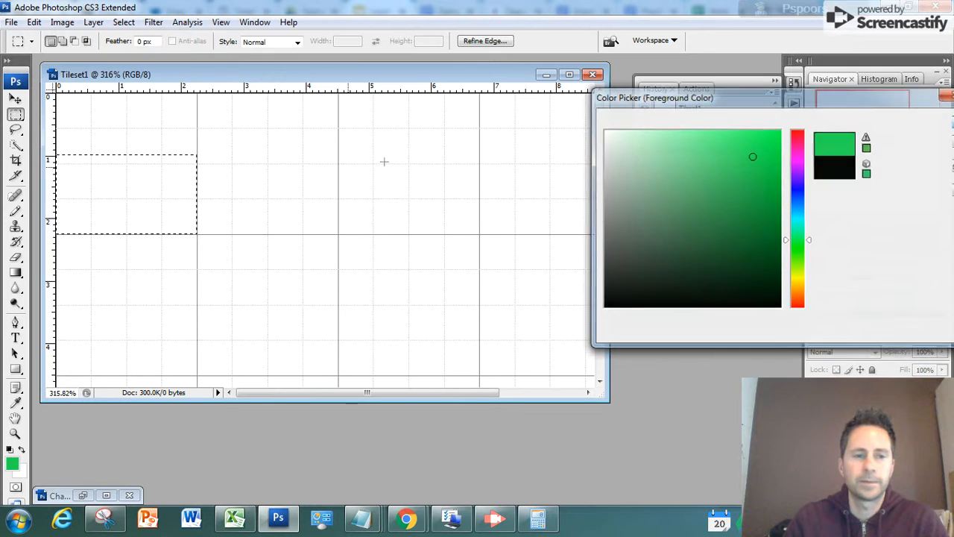
Paint the selected rectangle in the first grid cell solid green with the Pencil tool and clear the selection.
{"action": "left_click", "coordinate": [15, 211]}
{"action": "mouse_move", "coordinate": [100, 185]}
{"action": "left_mouse_down"}
{"action": "mouse_move", "coordinate": [90, 145]}
{"action": "mouse_move", "coordinate": [42, 190]}
{"action": "mouse_move", "coordinate": [276, 117]}
{"action": "mouse_move", "coordinate": [240, 186]}
{"action": "mouse_move", "coordinate": [58, 231]}
{"action": "mouse_move", "coordinate": [228, 168]}
{"action": "left_mouse_up"}
{"action": "mouse_move", "coordinate": [160, 192]}
{"action": "left_mouse_down"}
{"action": "mouse_move", "coordinate": [212, 213]}
{"action": "mouse_move", "coordinate": [190, 231]}
{"action": "left_mouse_up"}
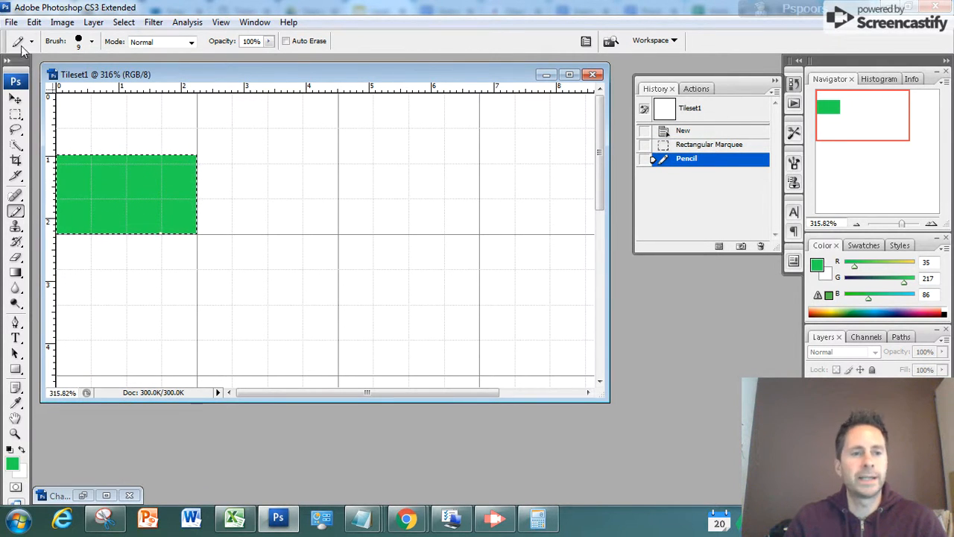
{"action": "left_click", "coordinate": [34, 21]}
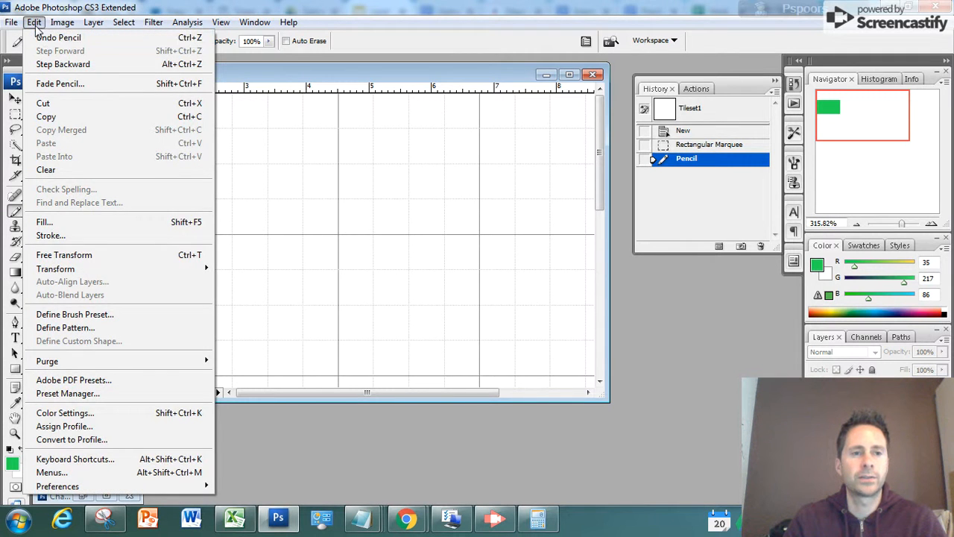
{"action": "left_click", "coordinate": [34, 22]}
{"action": "left_click", "coordinate": [124, 22]}
{"action": "left_click", "coordinate": [130, 50]}
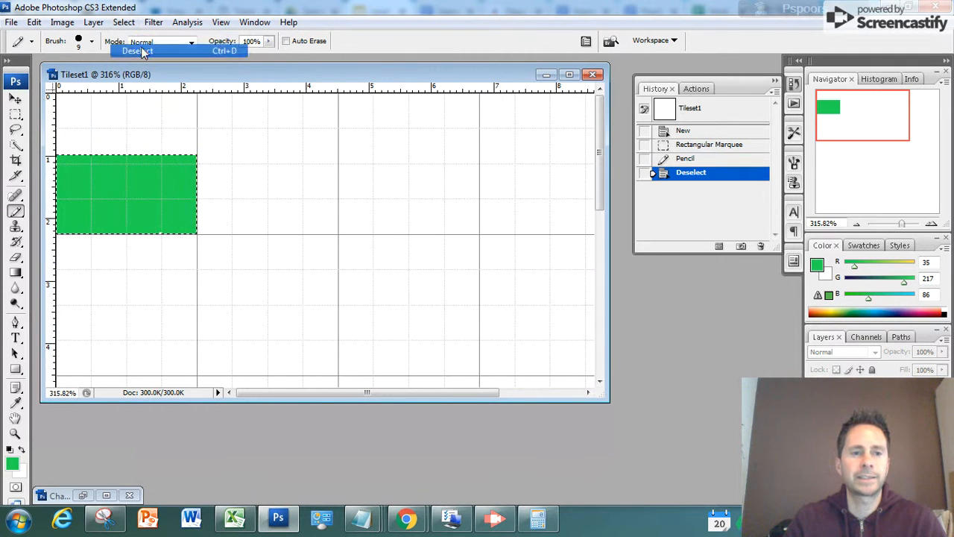
Select a triangle in the second grid cell with the Polygonal Lasso, sloping from the green block's upper-right corner to the cell's lower-right corner.
{"action": "left_click", "coordinate": [15, 115]}
{"action": "left_click", "coordinate": [16, 130]}
{"action": "left_click", "coordinate": [16, 130]}
{"action": "left_click", "coordinate": [75, 145]}
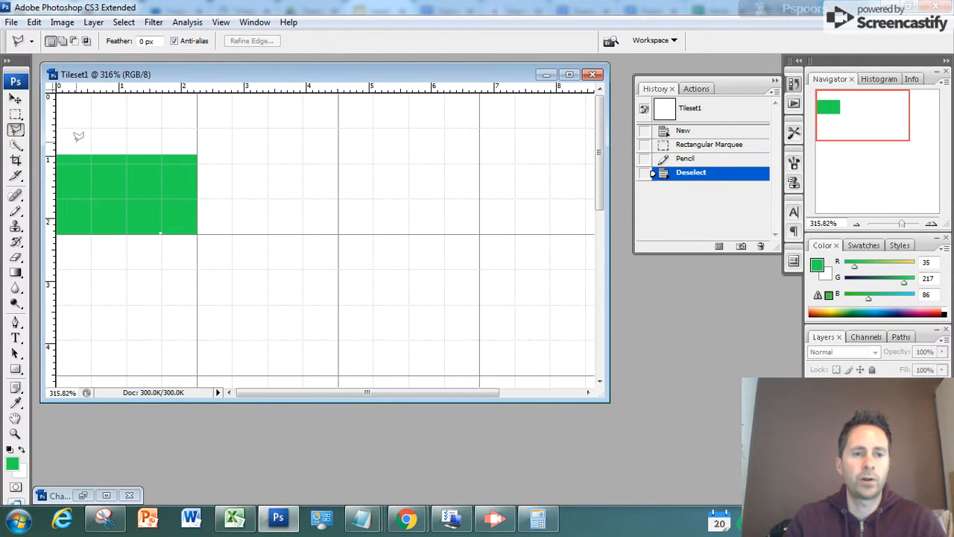
{"action": "left_click", "coordinate": [197, 155]}
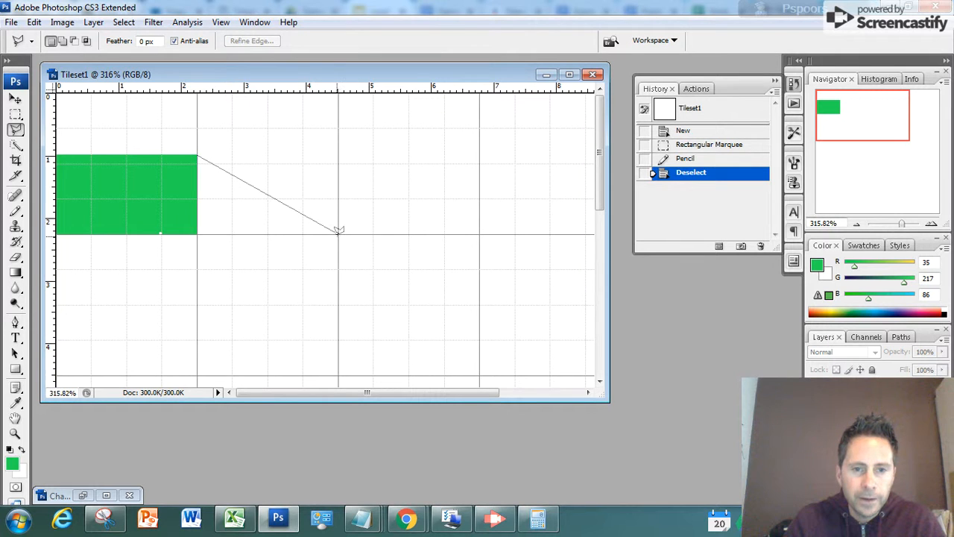
{"action": "left_click", "coordinate": [338, 233]}
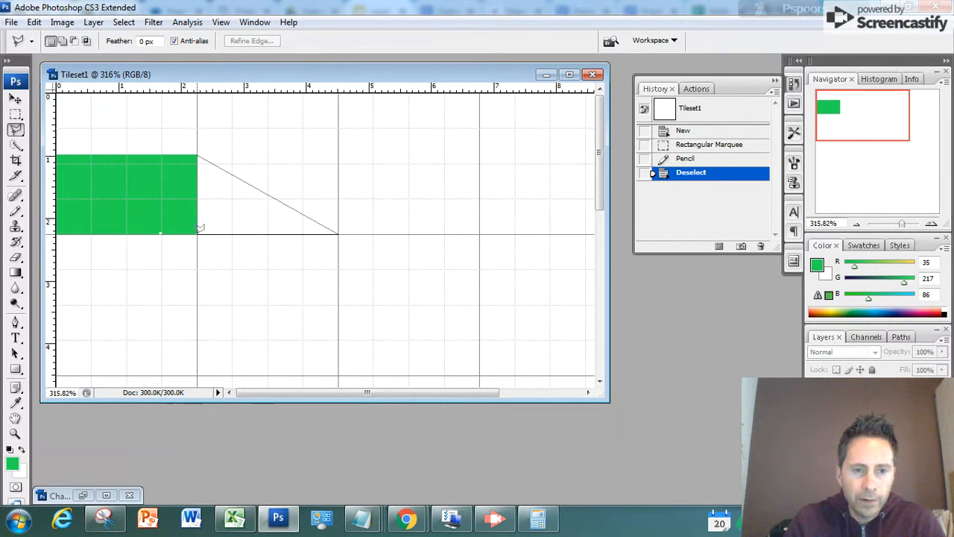
{"action": "left_click", "coordinate": [198, 232]}
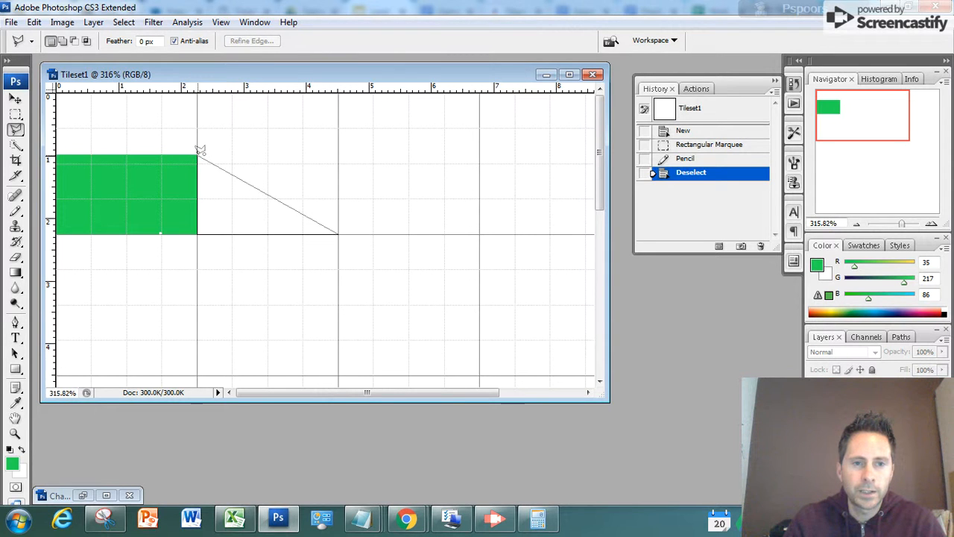
{"action": "double_click", "coordinate": [199, 150]}
{"action": "left_click", "coordinate": [33, 22]}
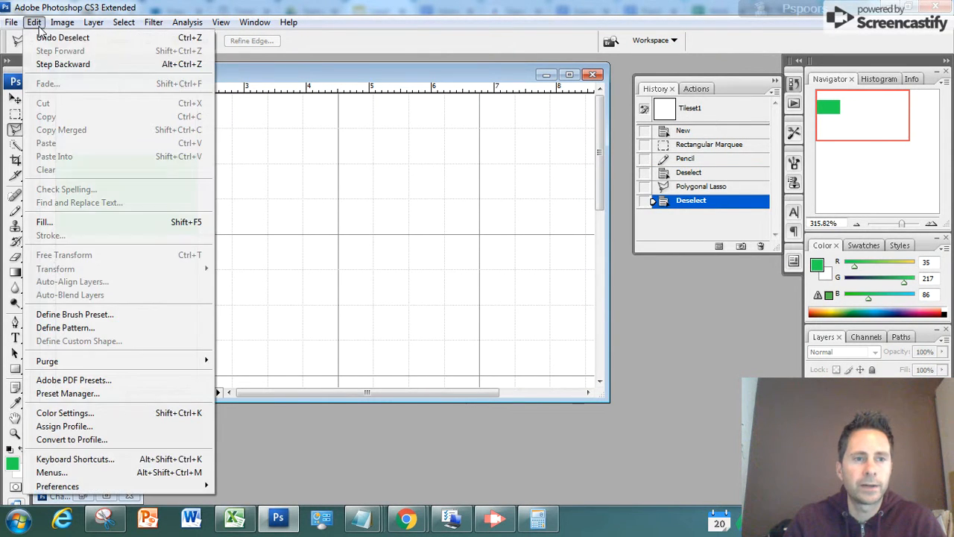
{"action": "left_click", "coordinate": [52, 36]}
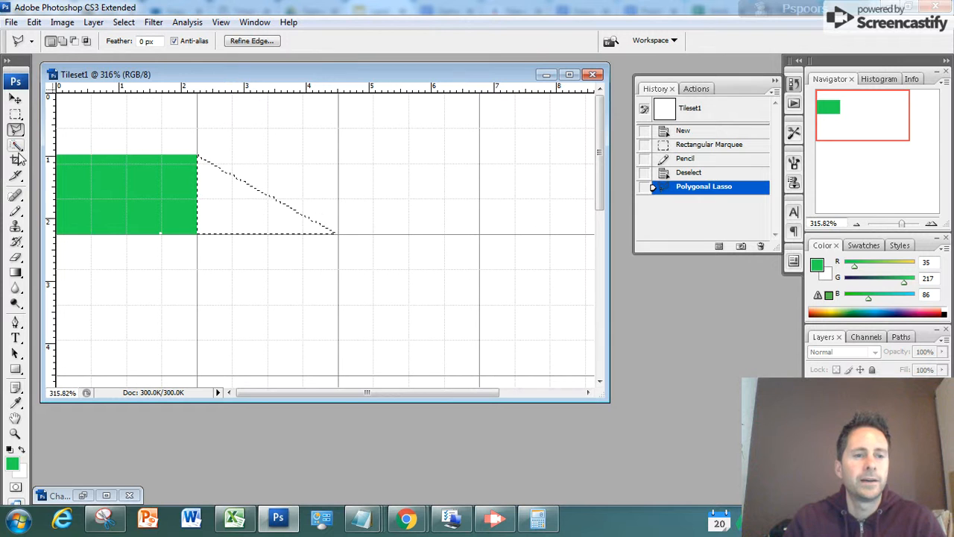
Paint the triangular selection solid green with the Pencil tool to form the slope tile.
{"action": "left_click", "coordinate": [17, 211]}
{"action": "mouse_move", "coordinate": [205, 163]}
{"action": "left_mouse_down"}
{"action": "mouse_move", "coordinate": [188, 184]}
{"action": "mouse_move", "coordinate": [243, 126]}
{"action": "mouse_move", "coordinate": [311, 133]}
{"action": "mouse_move", "coordinate": [144, 221]}
{"action": "mouse_move", "coordinate": [147, 231]}
{"action": "mouse_move", "coordinate": [97, 241]}
{"action": "mouse_move", "coordinate": [177, 209]}
{"action": "mouse_move", "coordinate": [340, 224]}
{"action": "mouse_move", "coordinate": [190, 243]}
{"action": "left_mouse_up"}
{"action": "left_click_drag", "start_coordinate": [146, 164], "coordinate": [363, 242]}
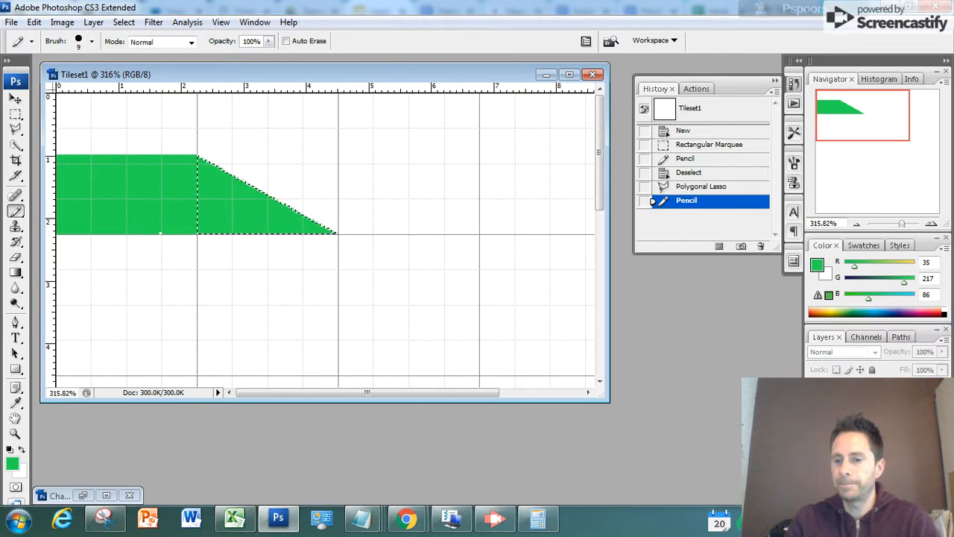
Duplicate the Background layer under the name Background copy.
{"action": "right_click", "coordinate": [873, 395]}
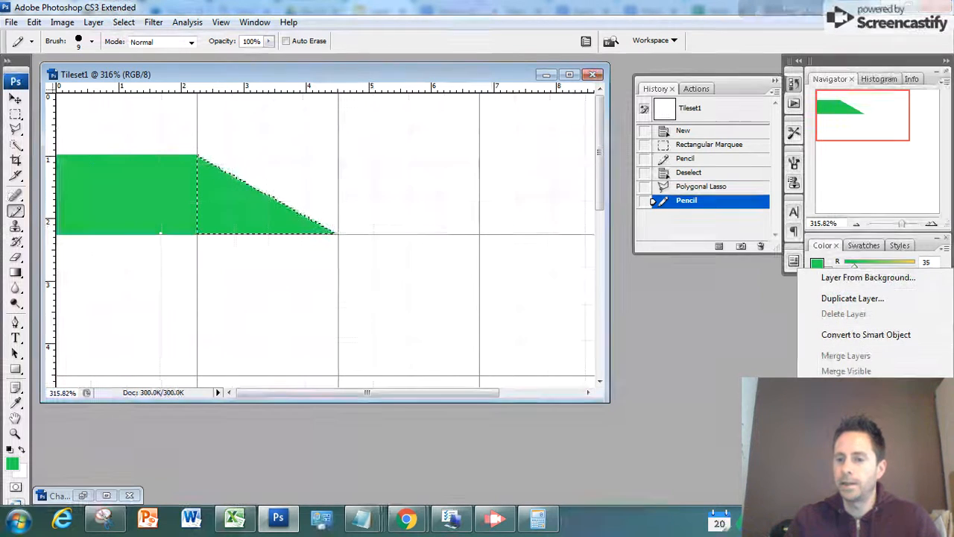
{"action": "left_click", "coordinate": [858, 299]}
{"action": "left_click", "coordinate": [790, 232]}
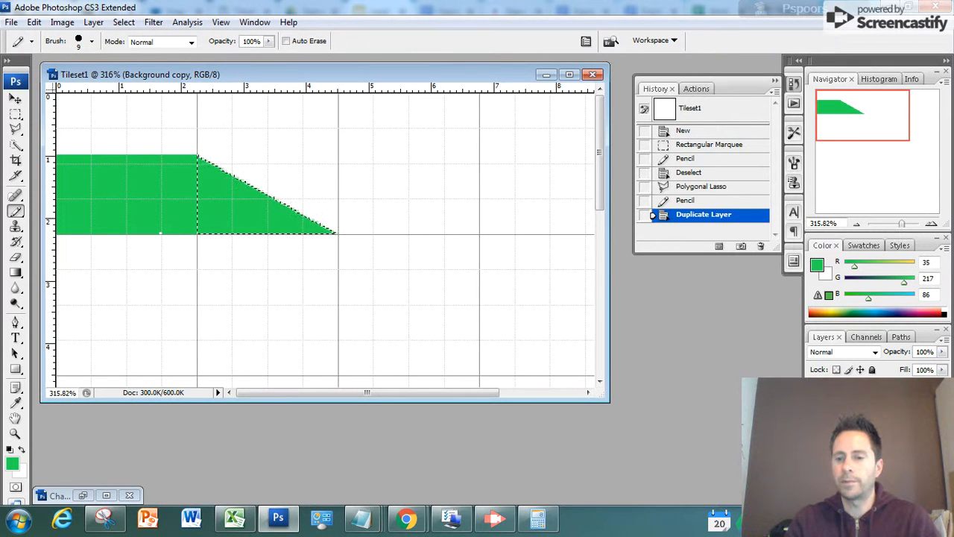
Select the white area around the green tiles on the Background copy layer with the Magic Wand, delete it, and clear the selection.
{"action": "left_click", "coordinate": [123, 23]}
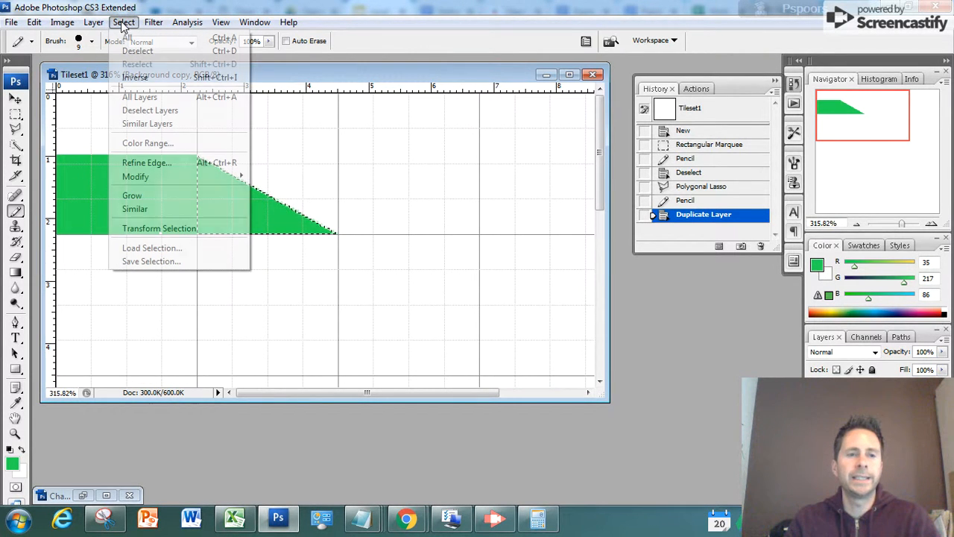
{"action": "left_click", "coordinate": [68, 96]}
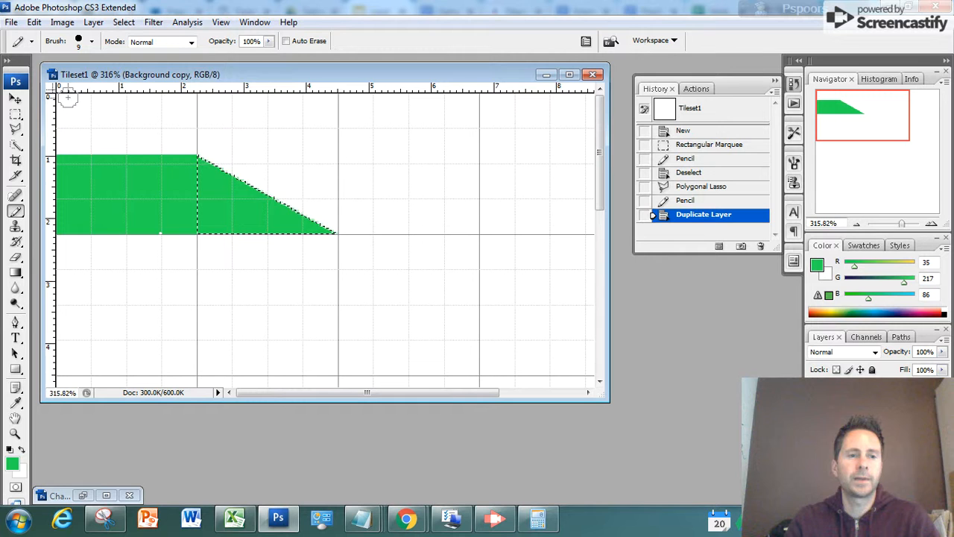
{"action": "left_click", "coordinate": [16, 146]}
{"action": "right_click", "coordinate": [16, 147]}
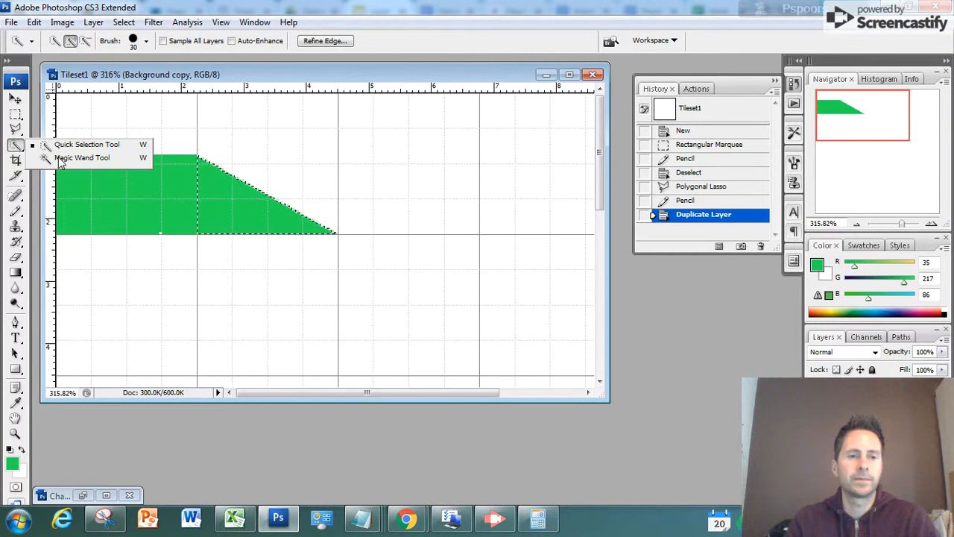
{"action": "left_click", "coordinate": [61, 160]}
{"action": "left_click", "coordinate": [250, 142]}
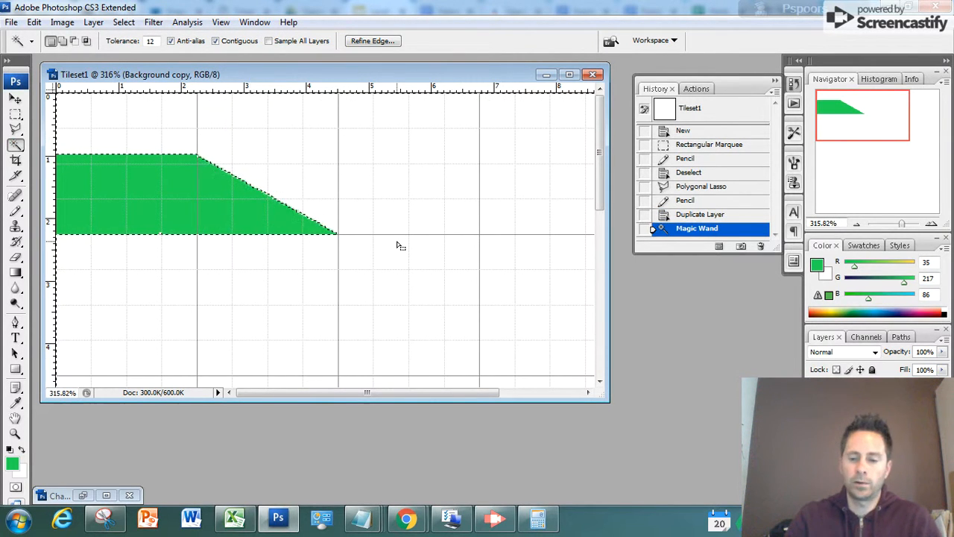
{"action": "key", "text": "Delete"}
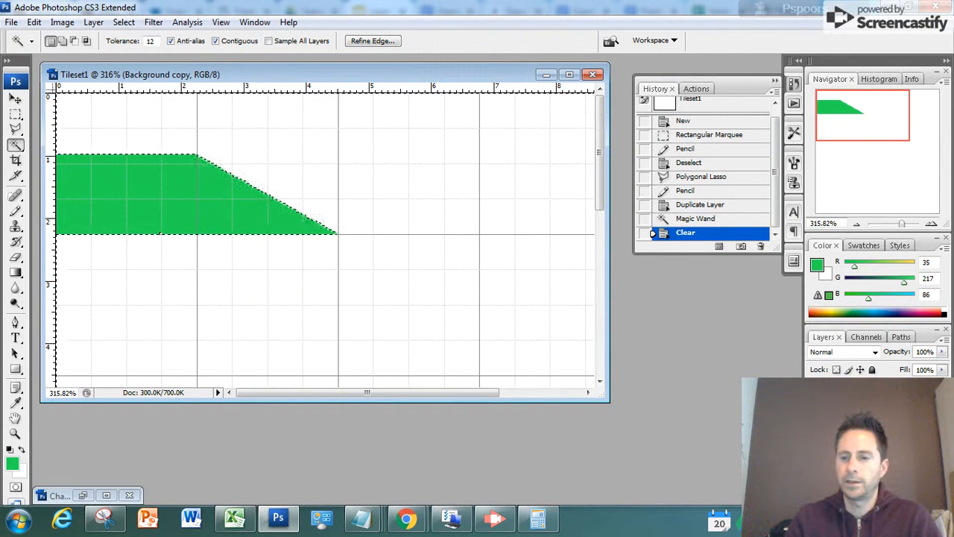
{"action": "left_click", "coordinate": [123, 22]}
{"action": "left_click", "coordinate": [144, 50]}
Delete the original Background layer so that only the Background copy layer remains.
{"action": "left_click", "coordinate": [872, 417]}
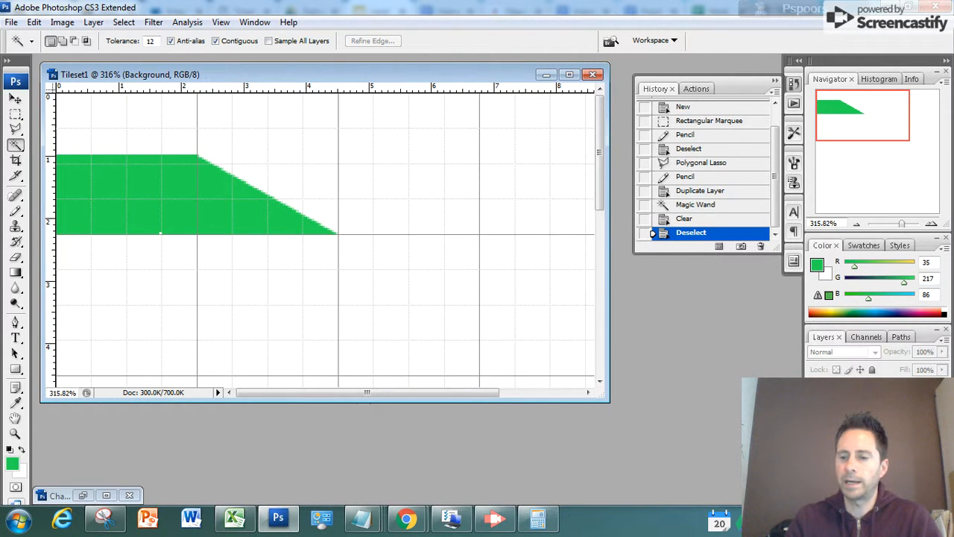
{"action": "left_click", "coordinate": [932, 498]}
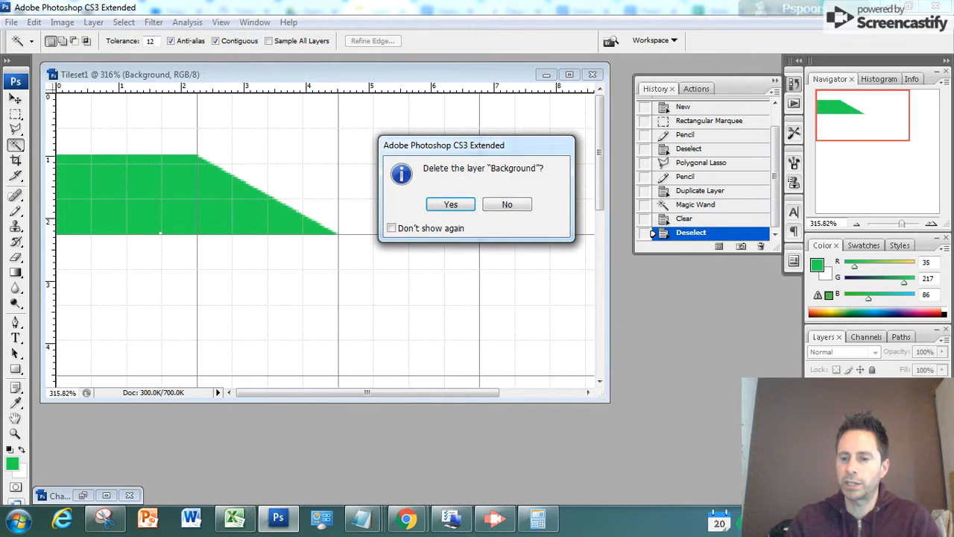
{"action": "left_click", "coordinate": [456, 210]}
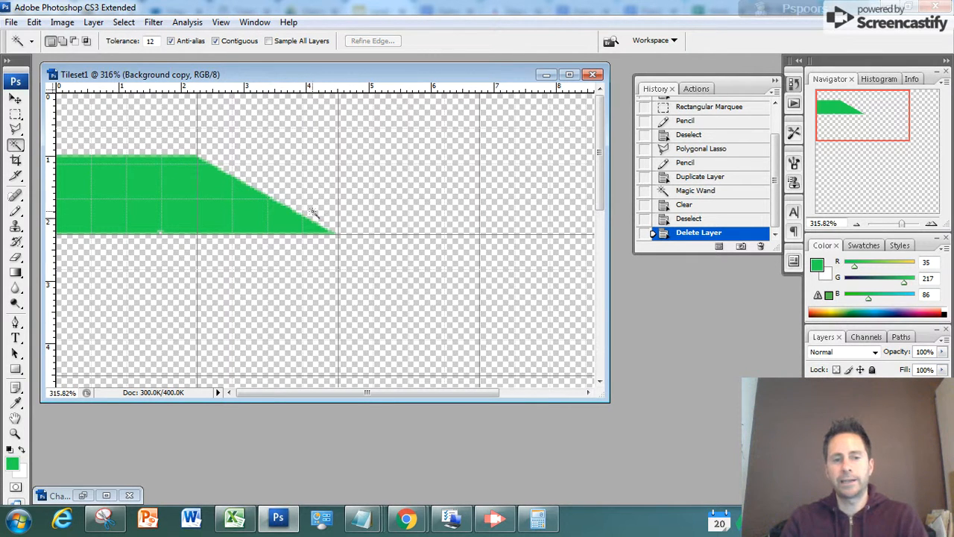
{"action": "left_click_drag", "start_coordinate": [902, 223], "coordinate": [894, 223]}
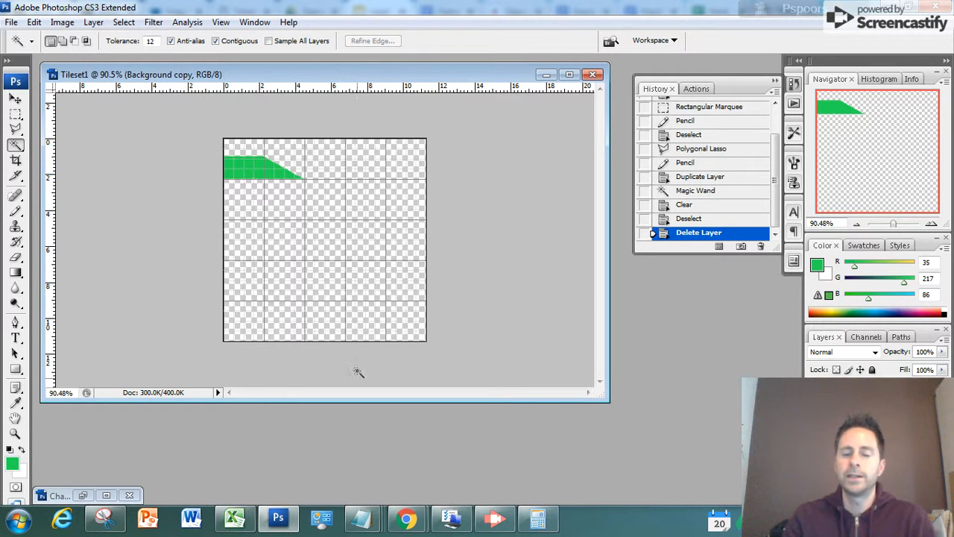
{"action": "left_click", "coordinate": [503, 519]}
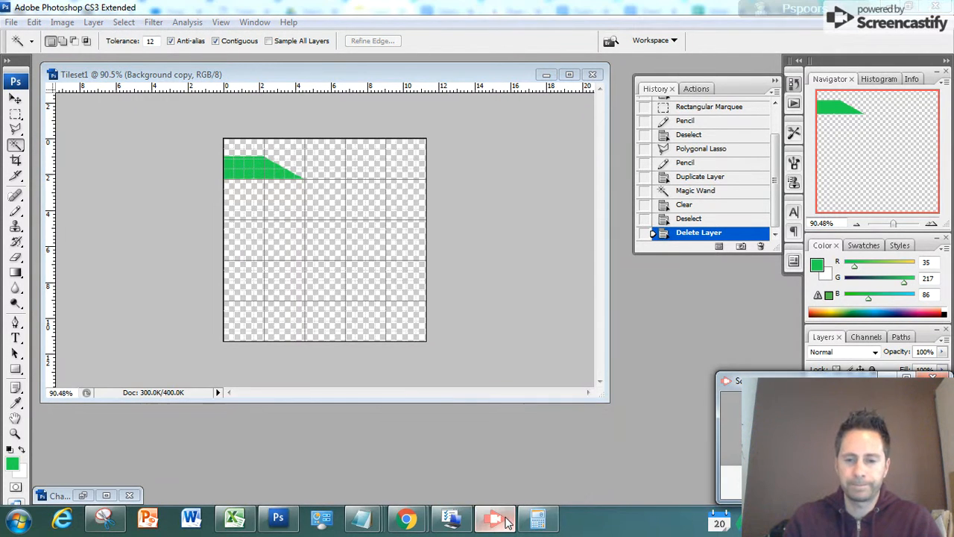